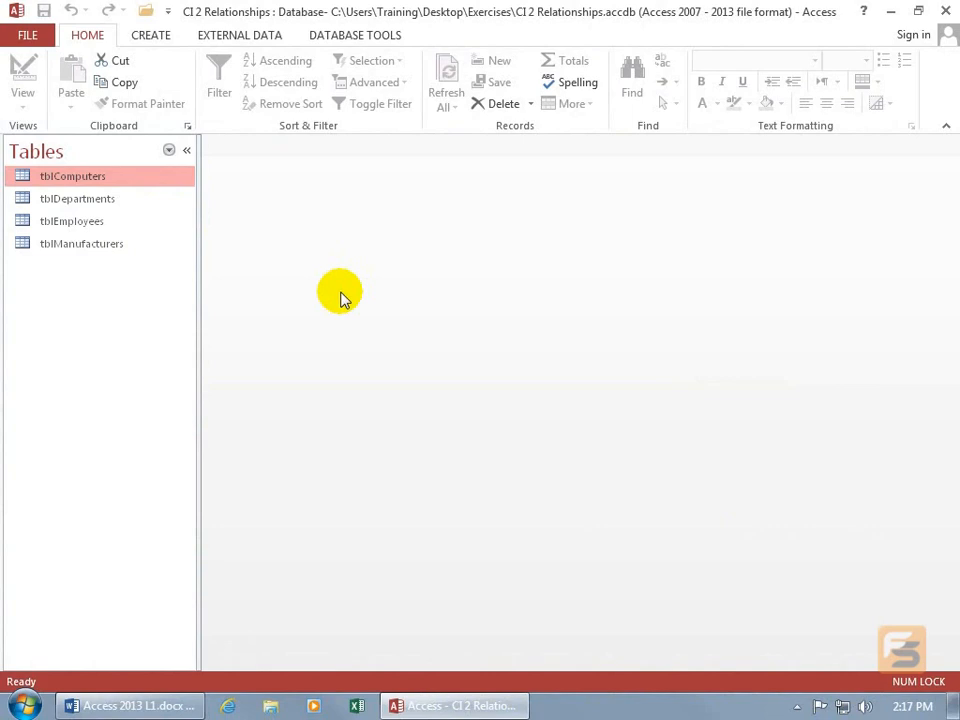
Open the tblEmployees and tblComputers tables in datasheet view.
left_click(122, 231)
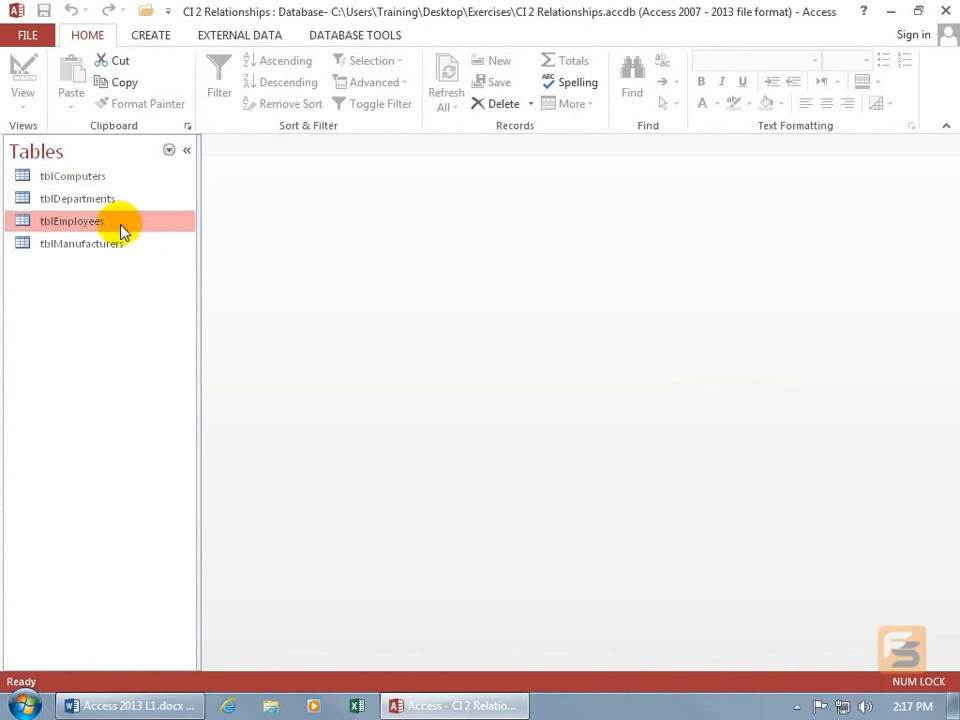
left_click(107, 178)
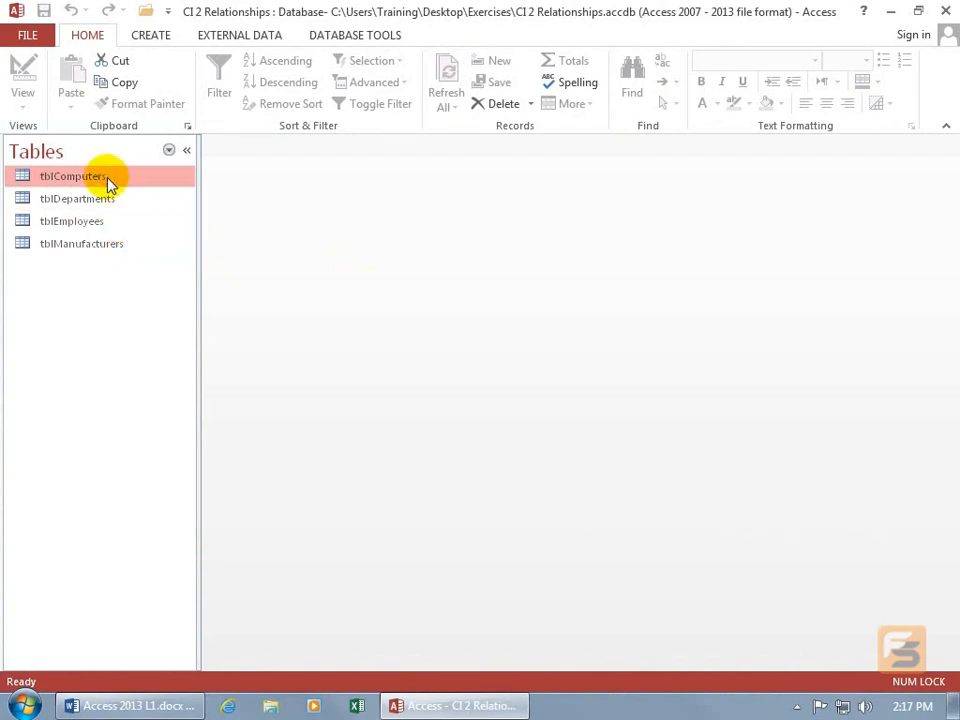
double_click(117, 228)
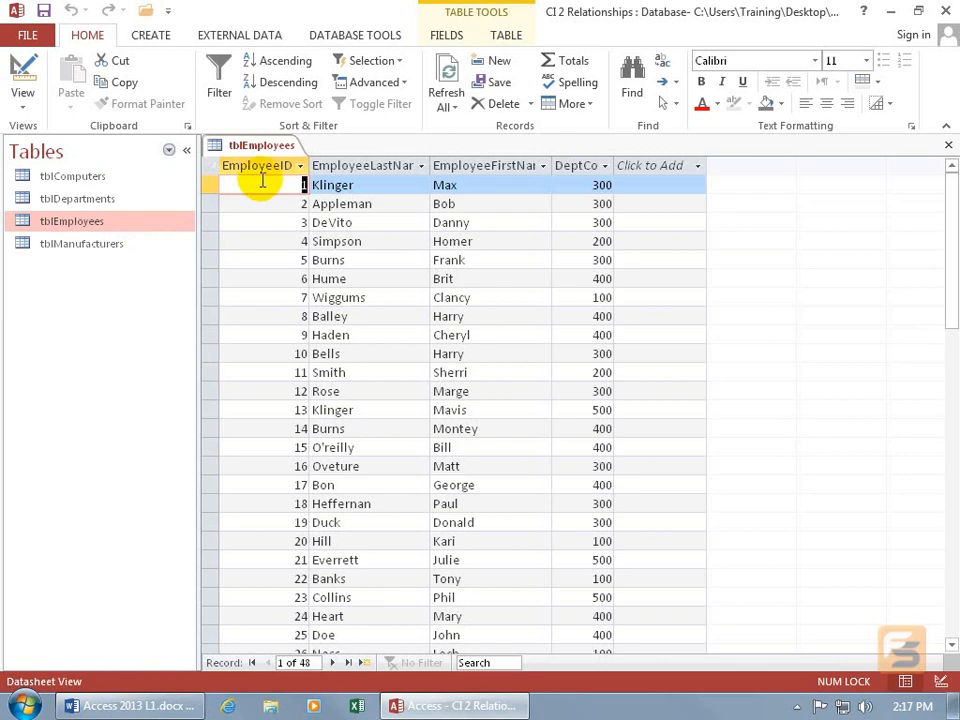
double_click(93, 177)
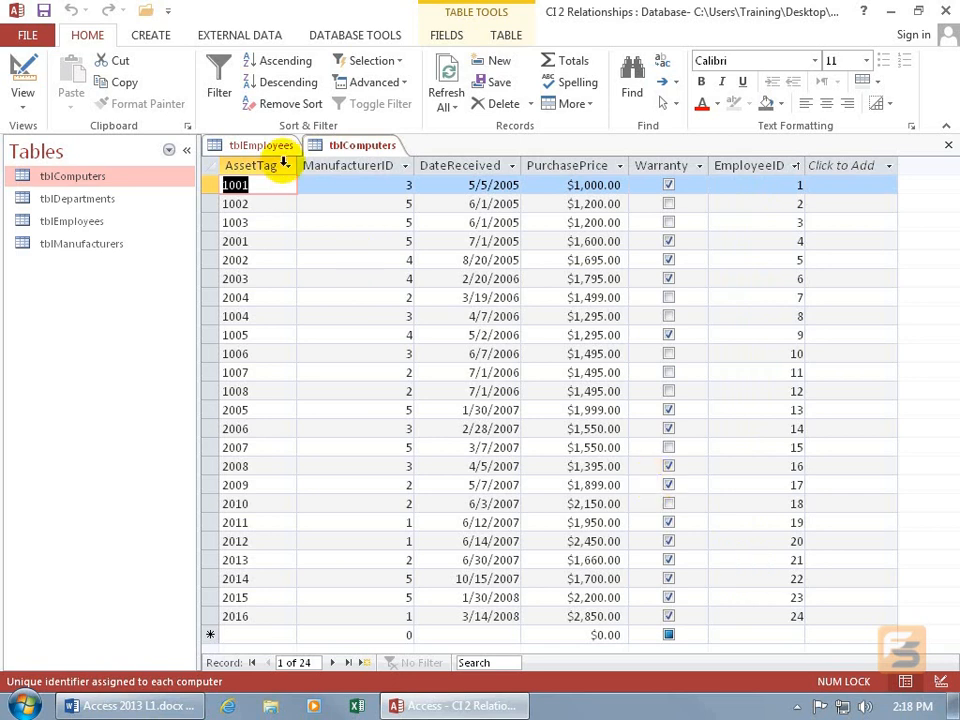
Compare the tblEmployees and tblComputers tables by switching between them, then close both tables.
left_click(262, 146)
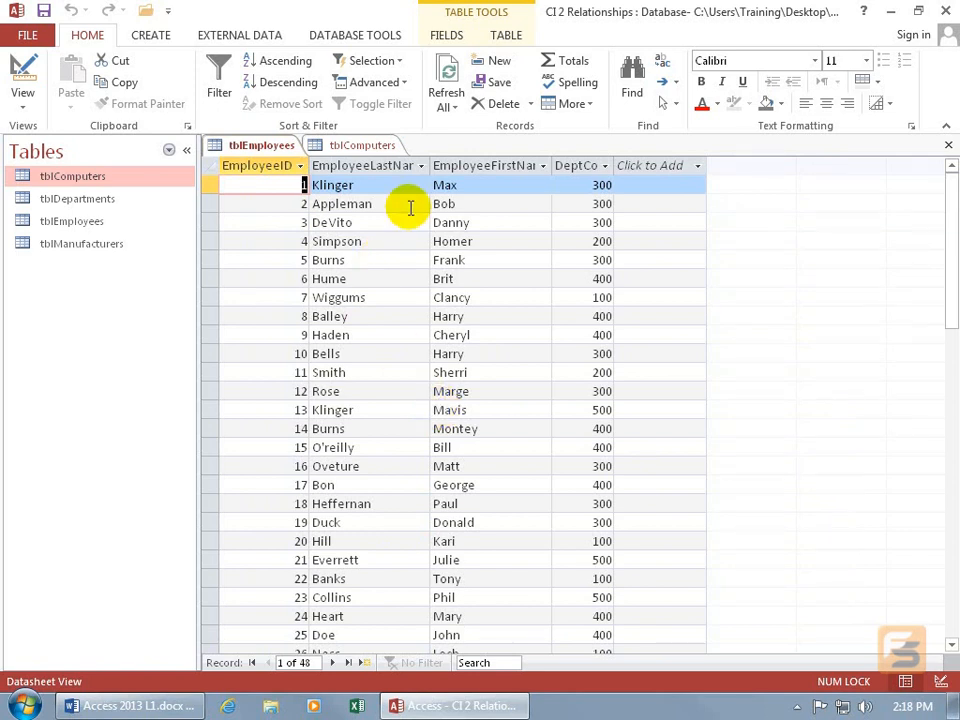
left_click(350, 146)
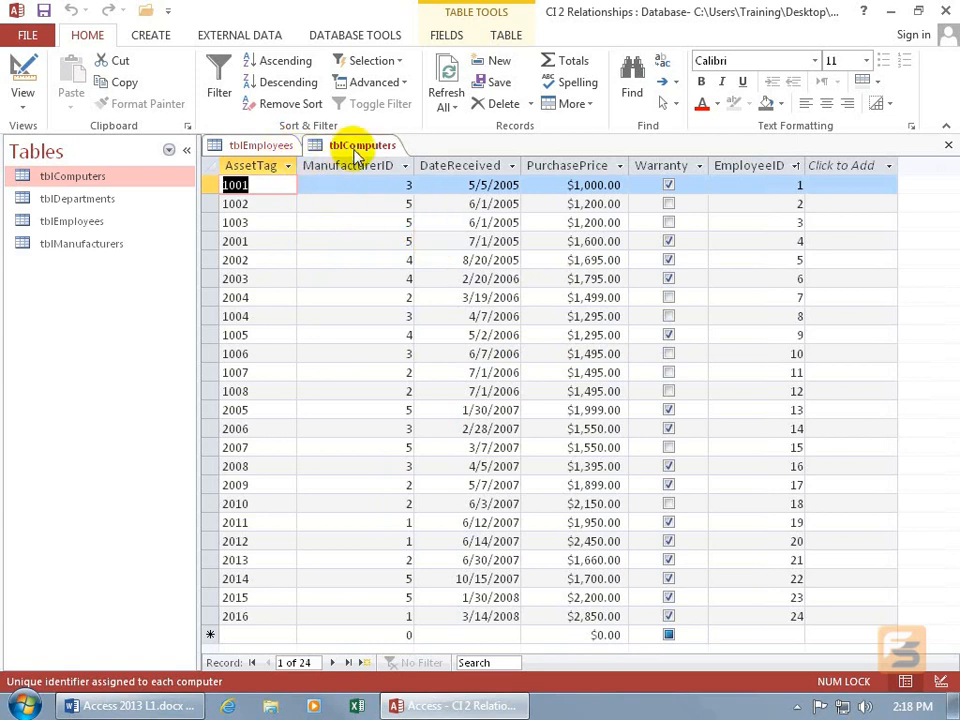
left_click(255, 146)
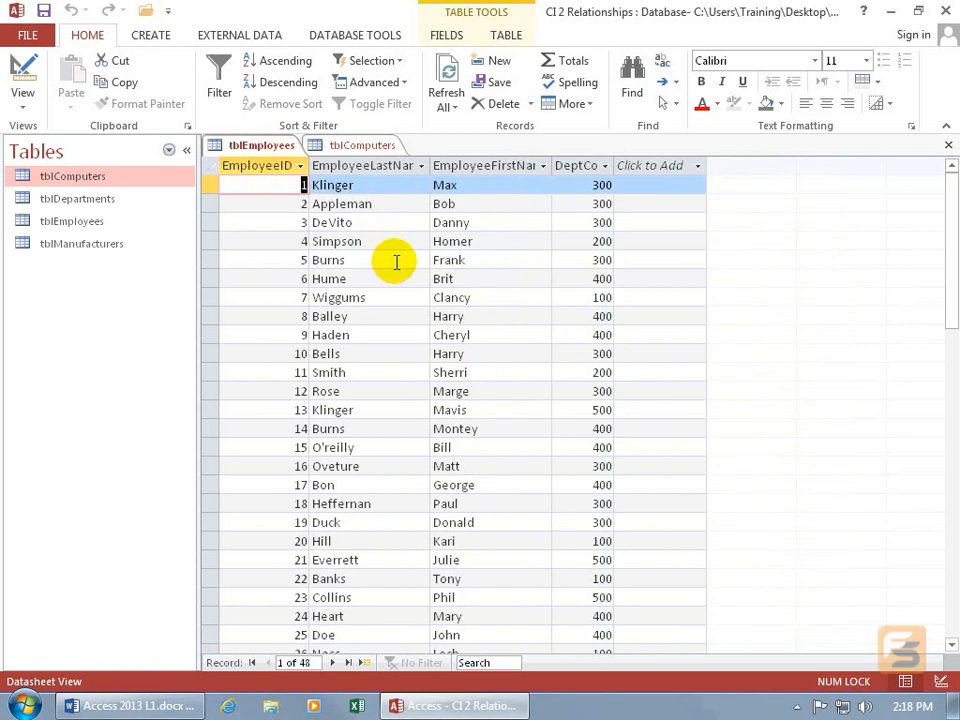
left_click(375, 185)
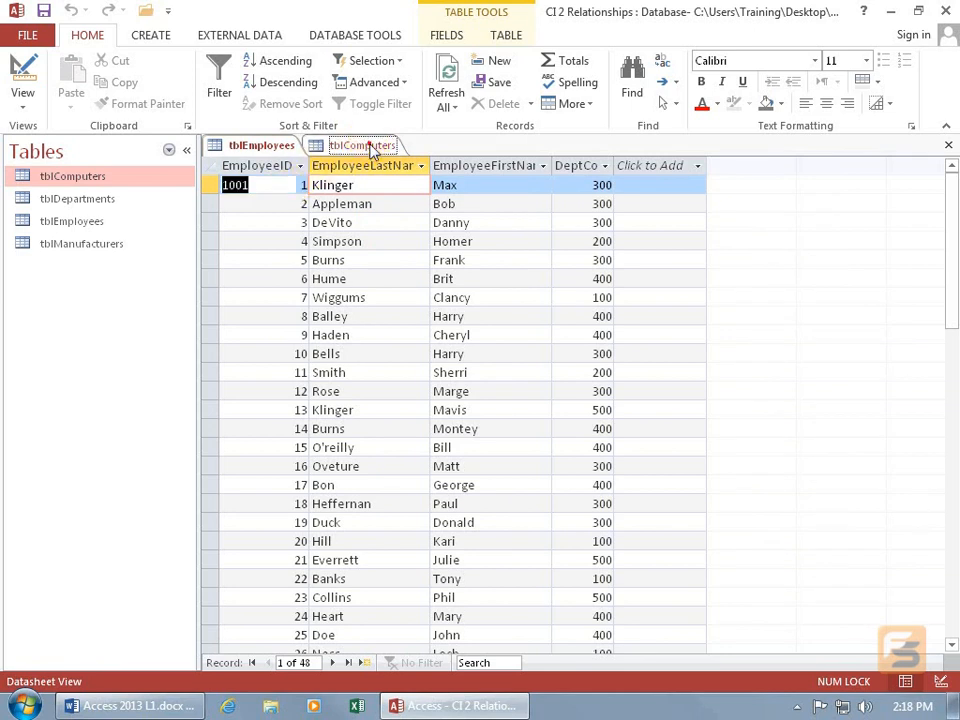
left_click(367, 144)
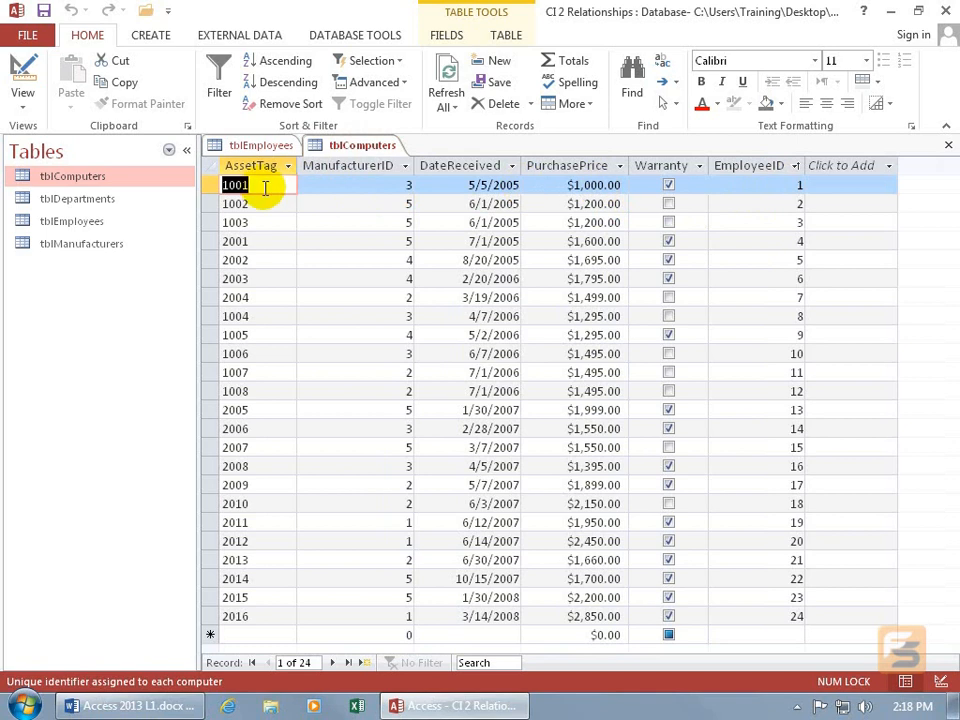
left_click(947, 146)
left_click(947, 146)
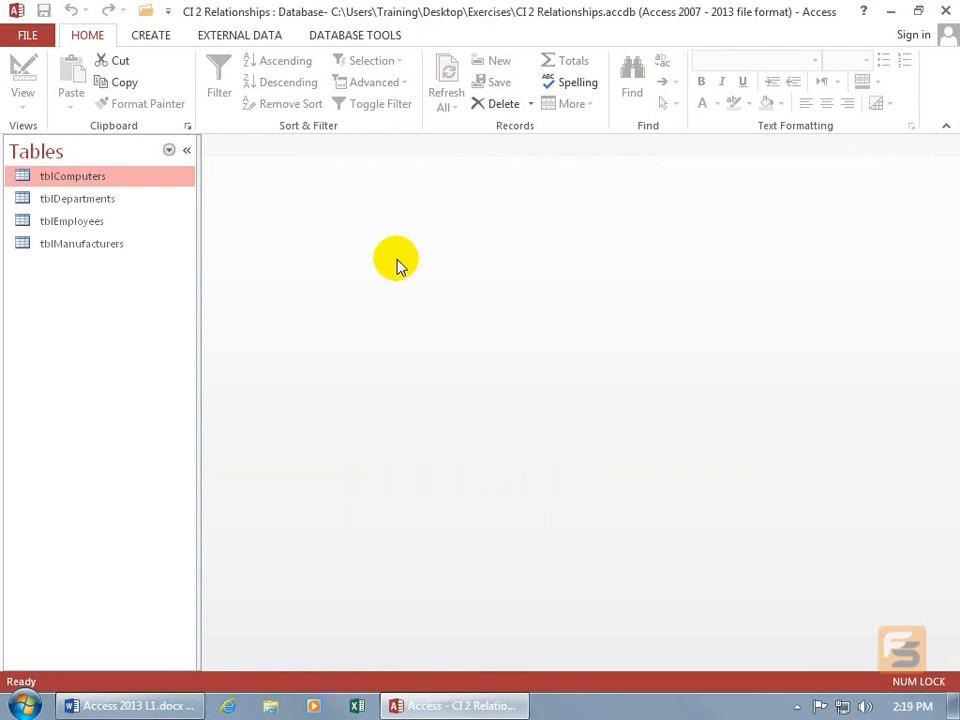
Review the four tables listed in the navigation pane.
left_click(117, 200)
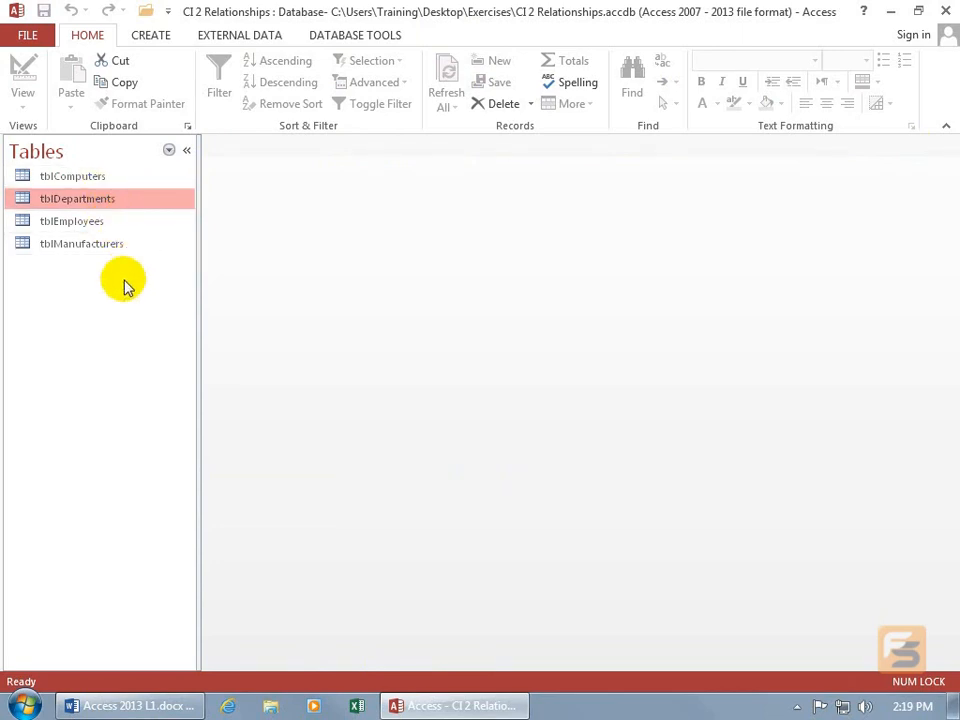
left_click(109, 176)
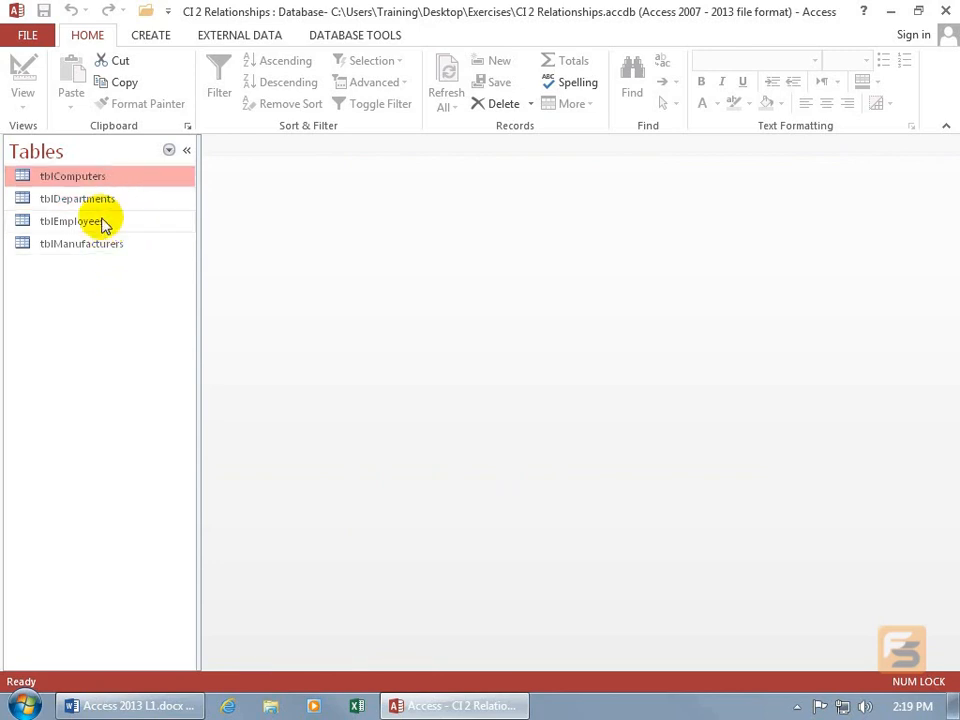
left_click(104, 221)
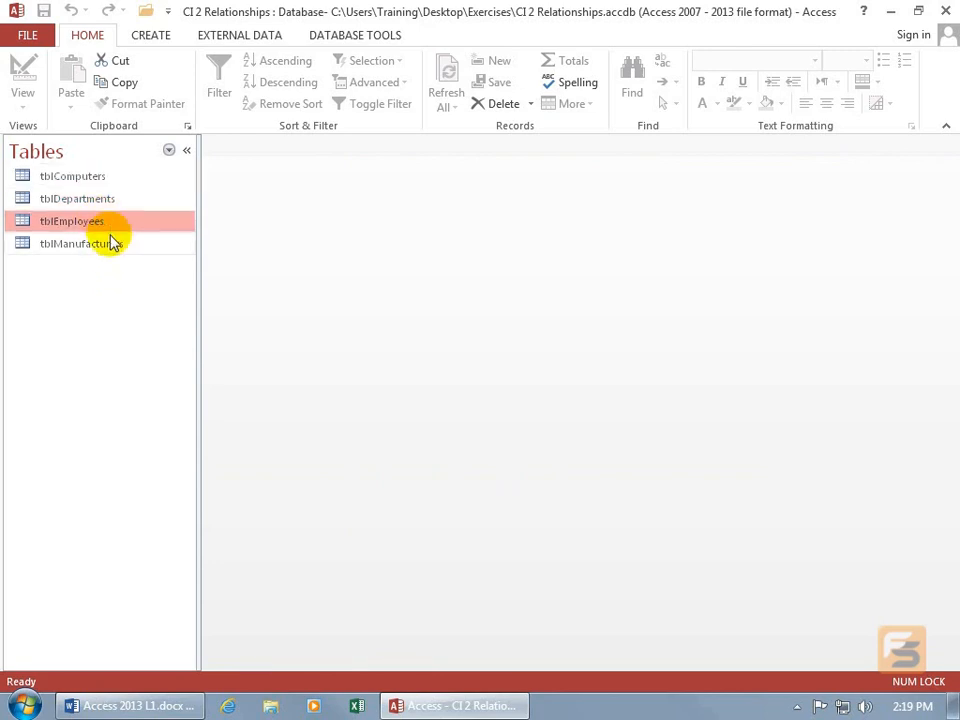
left_click(109, 245)
left_click(98, 224)
left_click(105, 246)
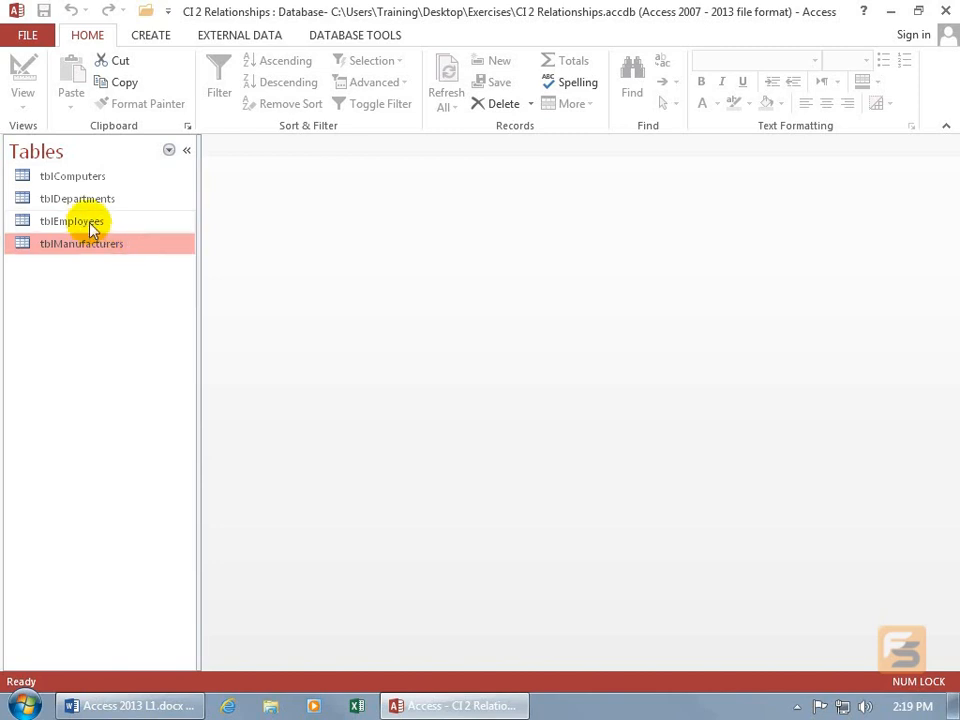
left_click(90, 222)
left_click(98, 245)
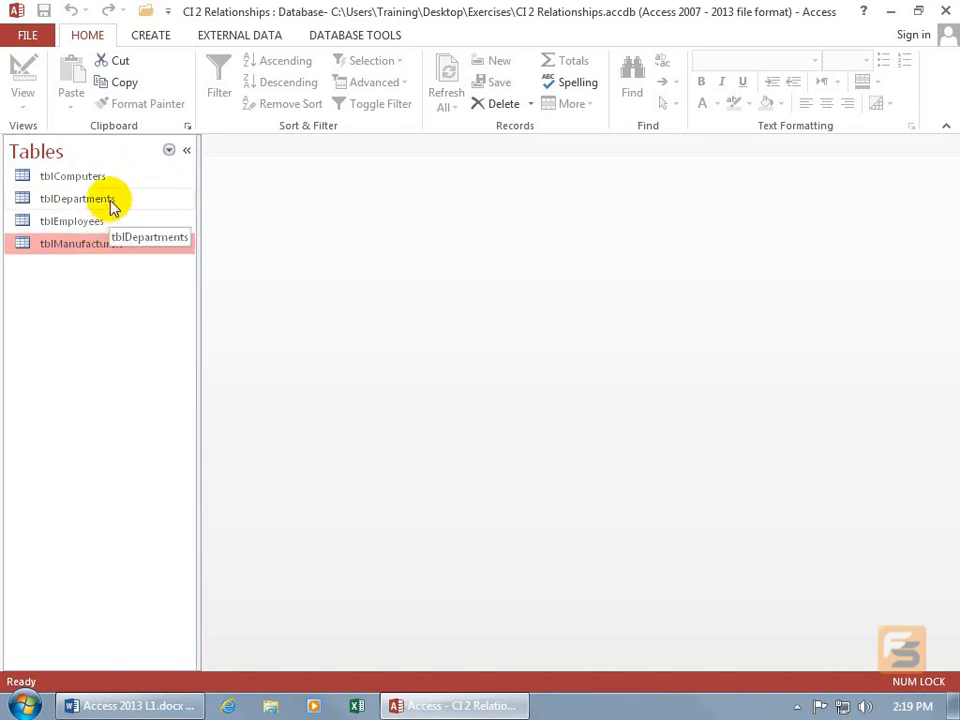
left_click(109, 199)
left_click(99, 224)
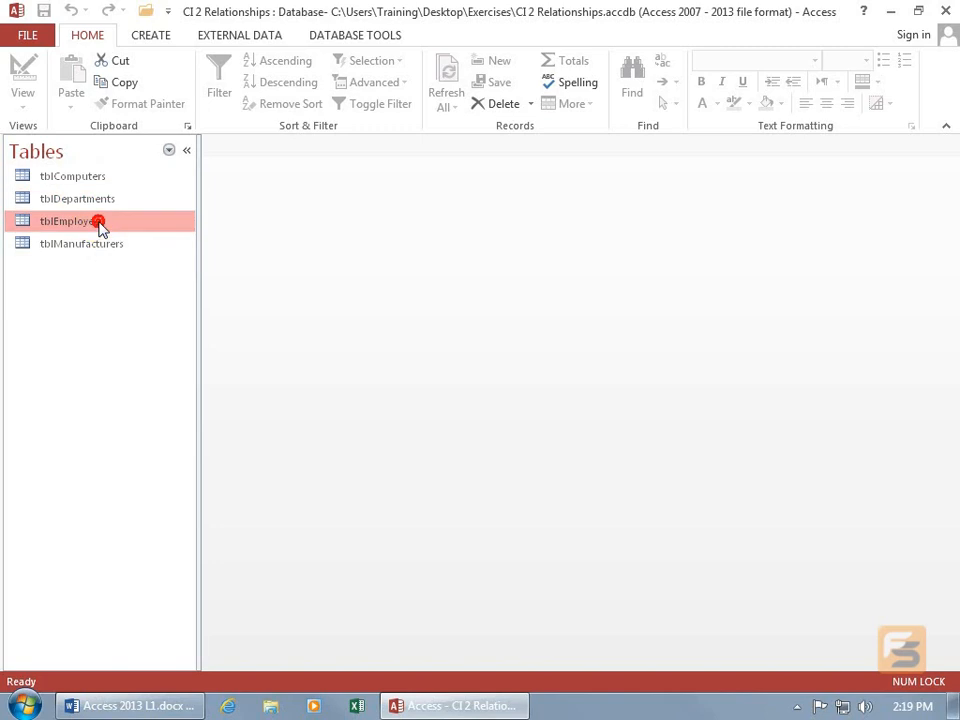
left_click(107, 179)
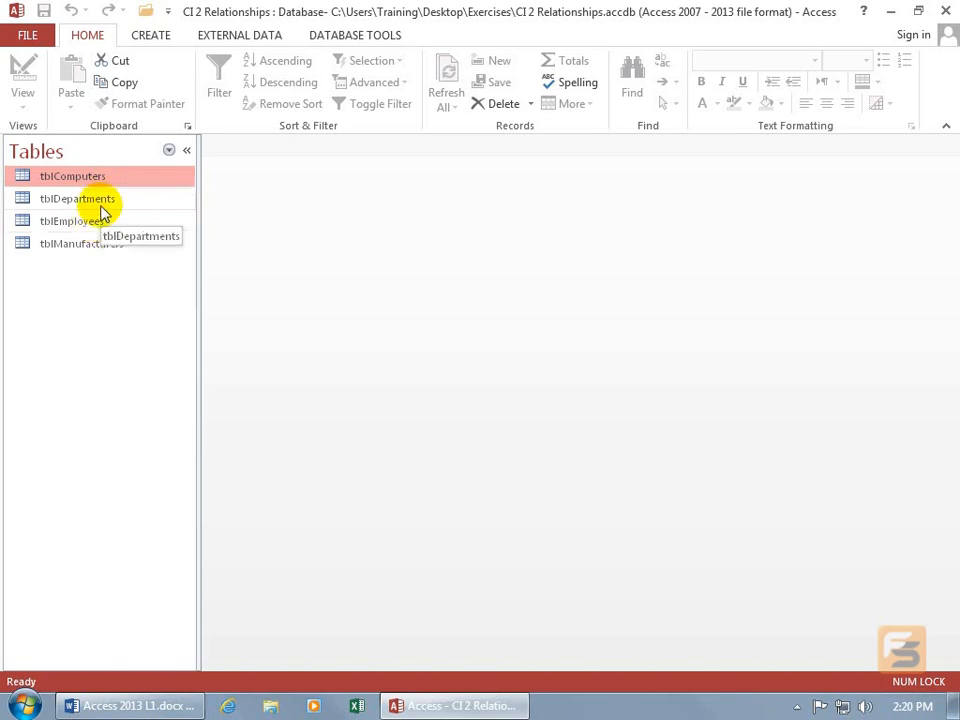
left_click(80, 224)
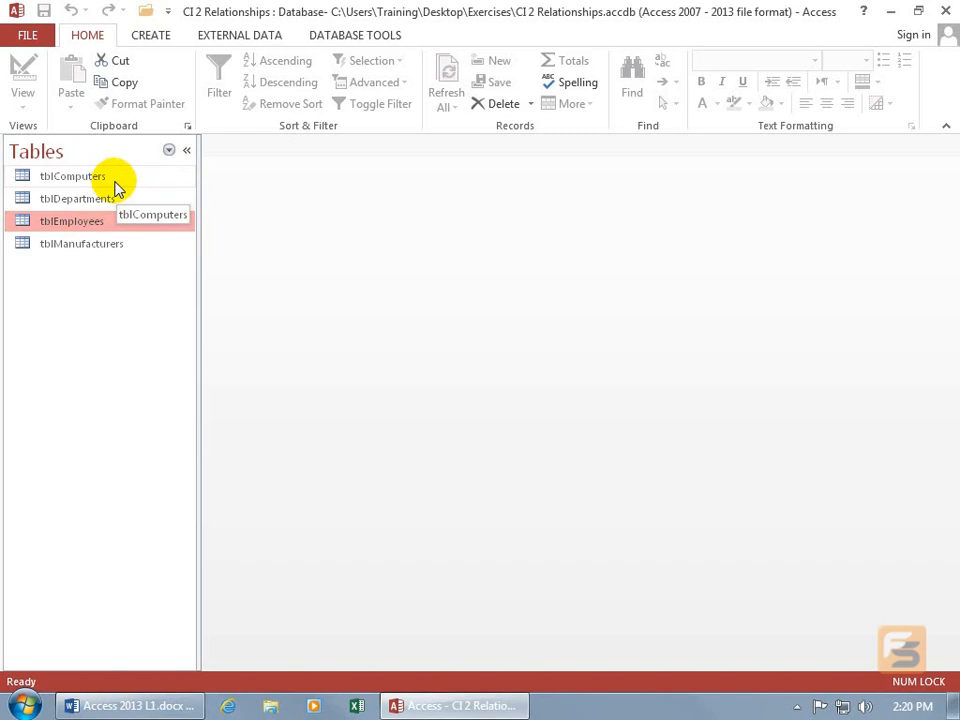
Open the Relationships window from the database tools.
left_click(352, 36)
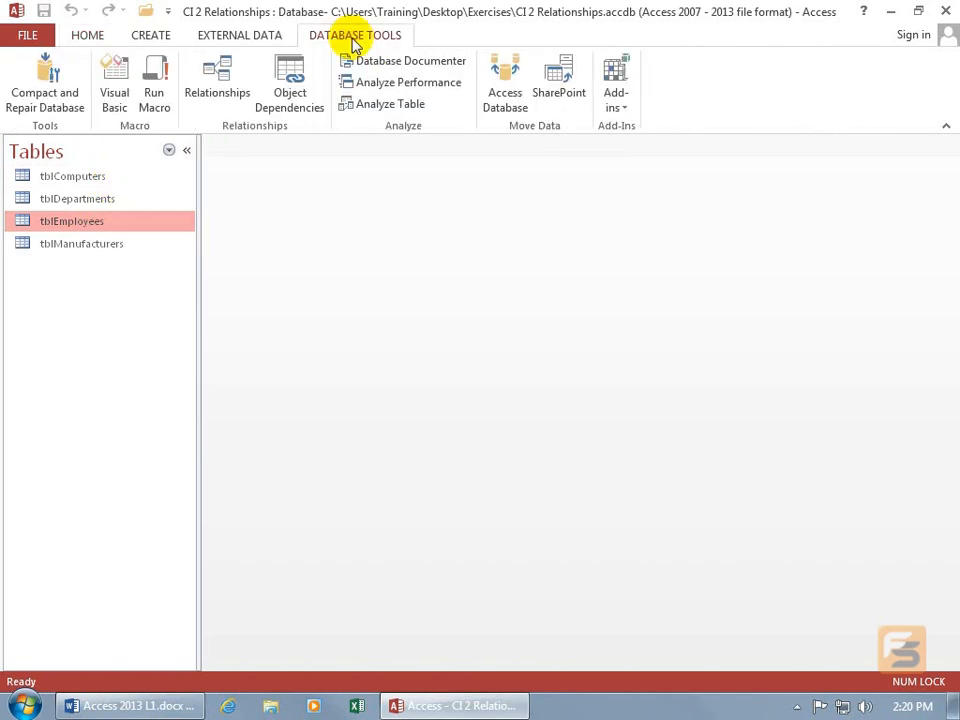
left_click(219, 88)
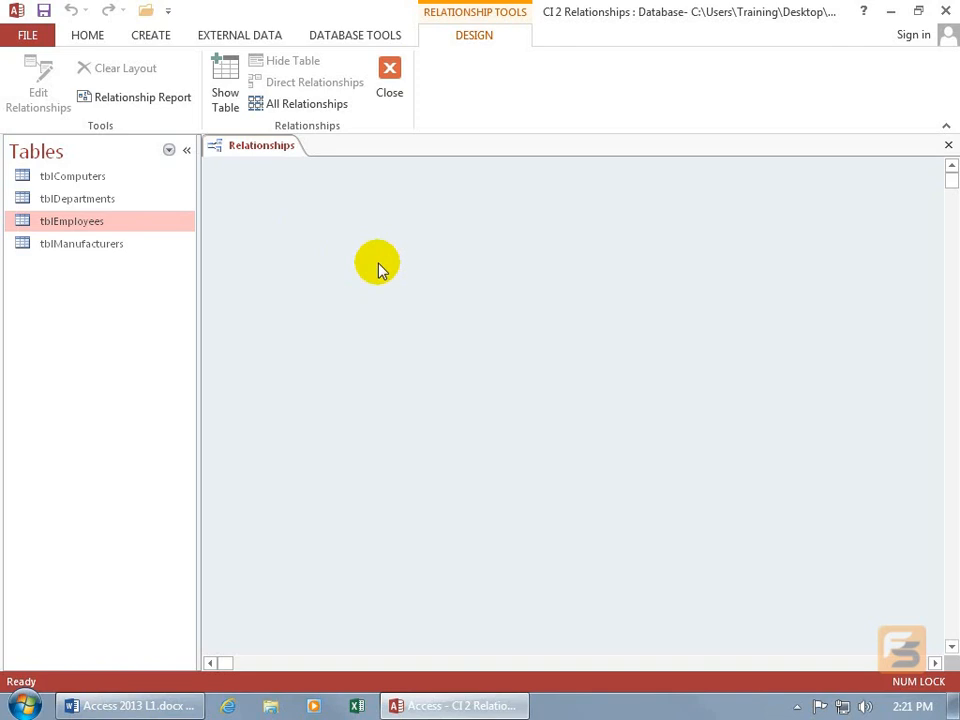
right_click(316, 244)
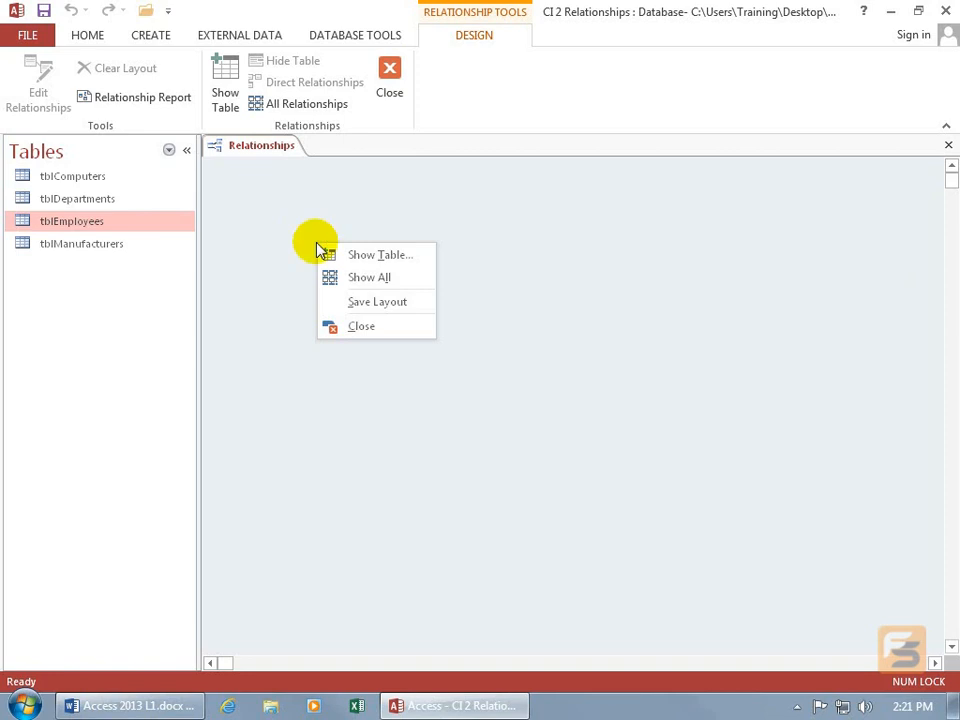
left_click(326, 252)
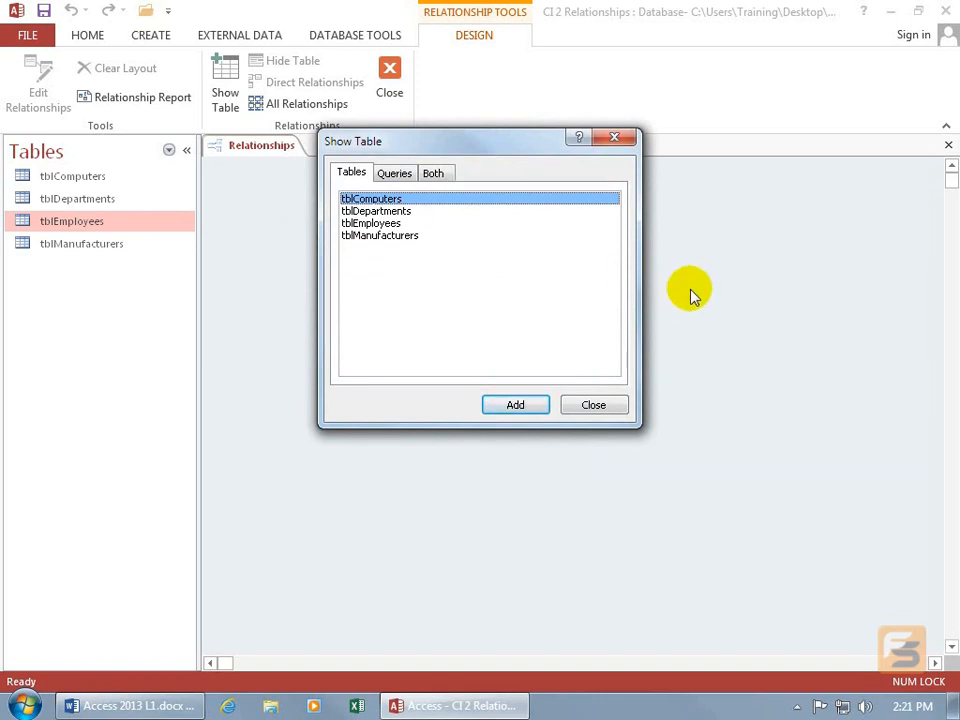
left_click(608, 404)
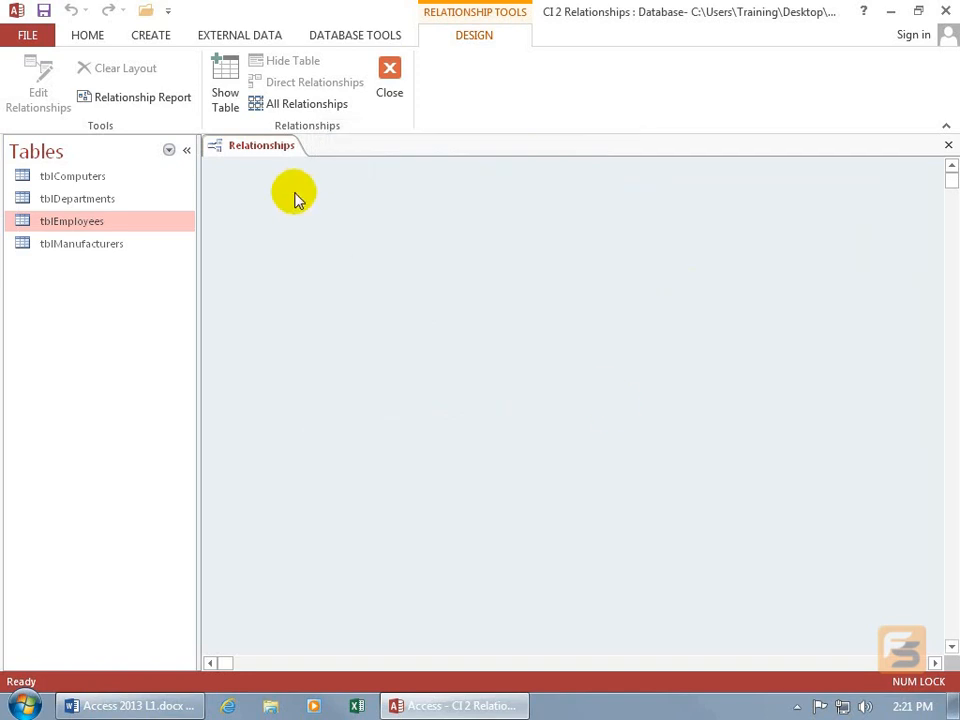
Add tblComputers, tblDepartments, tblEmployees and tblManufacturers to the Relationships window, then close the Show Table dialog.
left_click(225, 90)
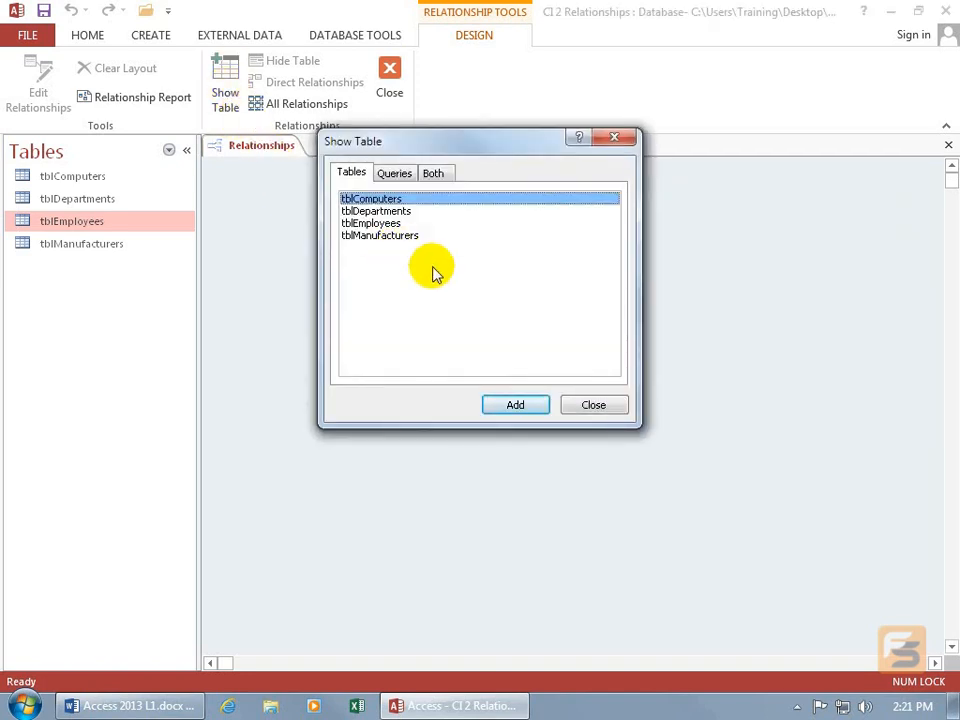
double_click(386, 200)
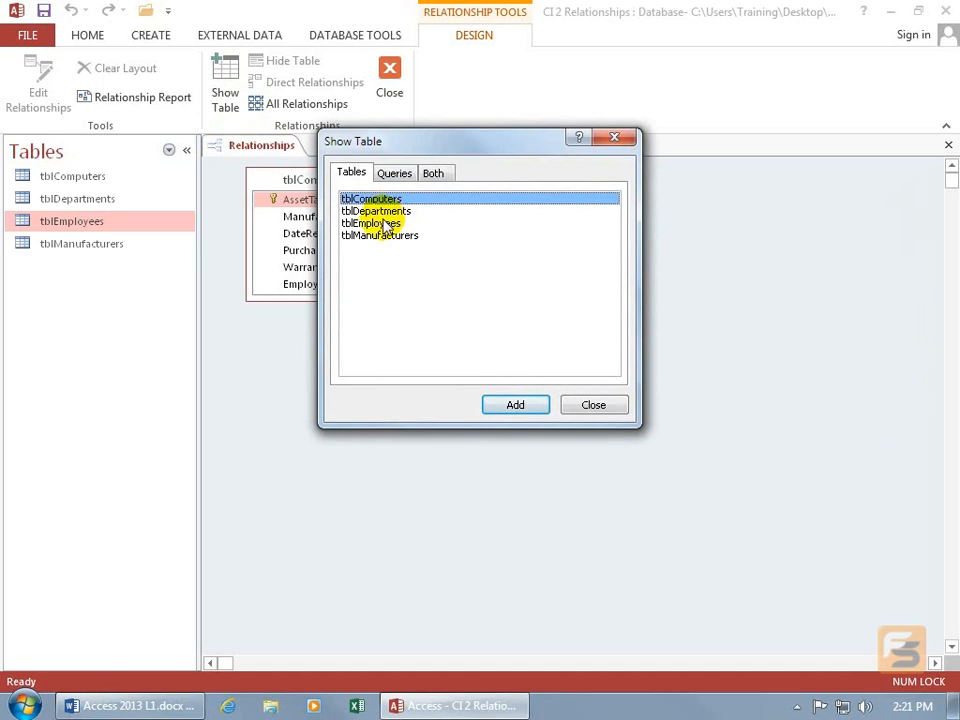
left_click(385, 222, "shift")
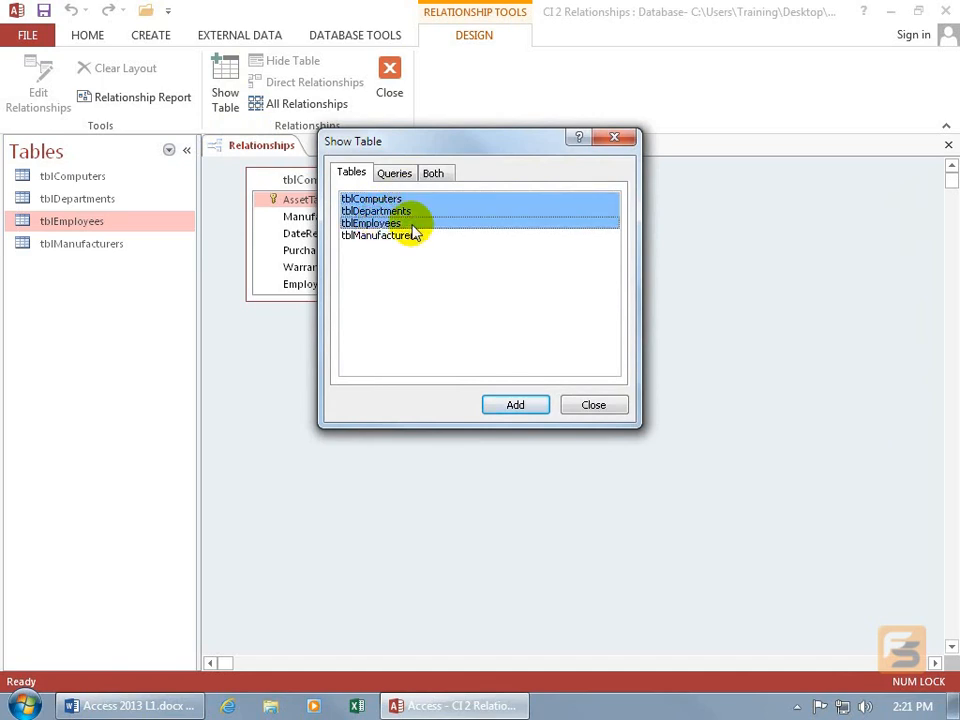
left_click(396, 199)
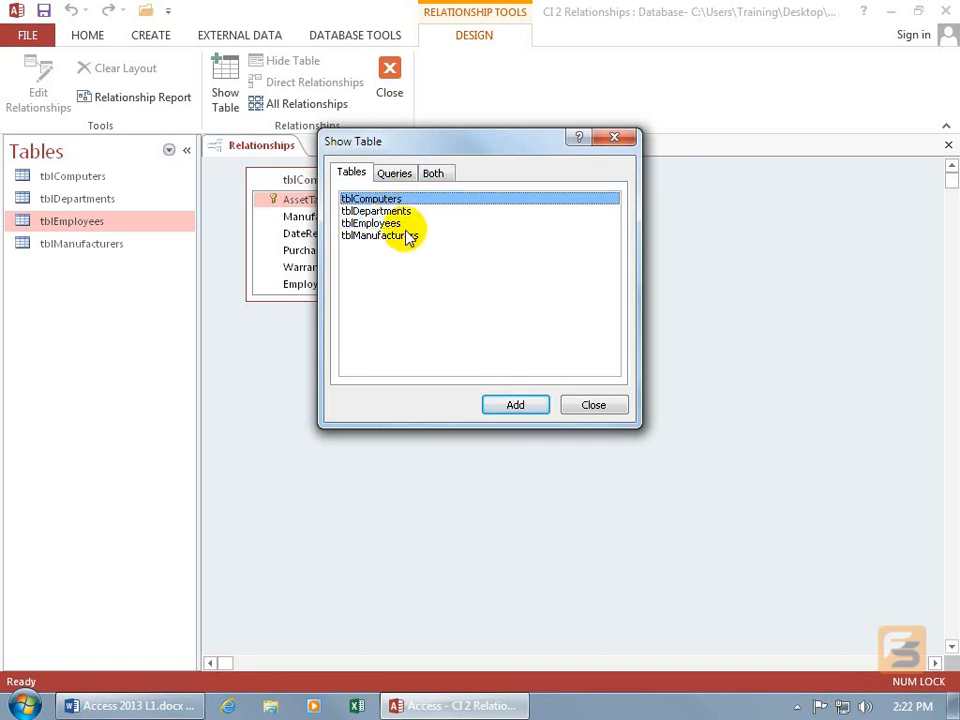
left_click(395, 223, "ctrl")
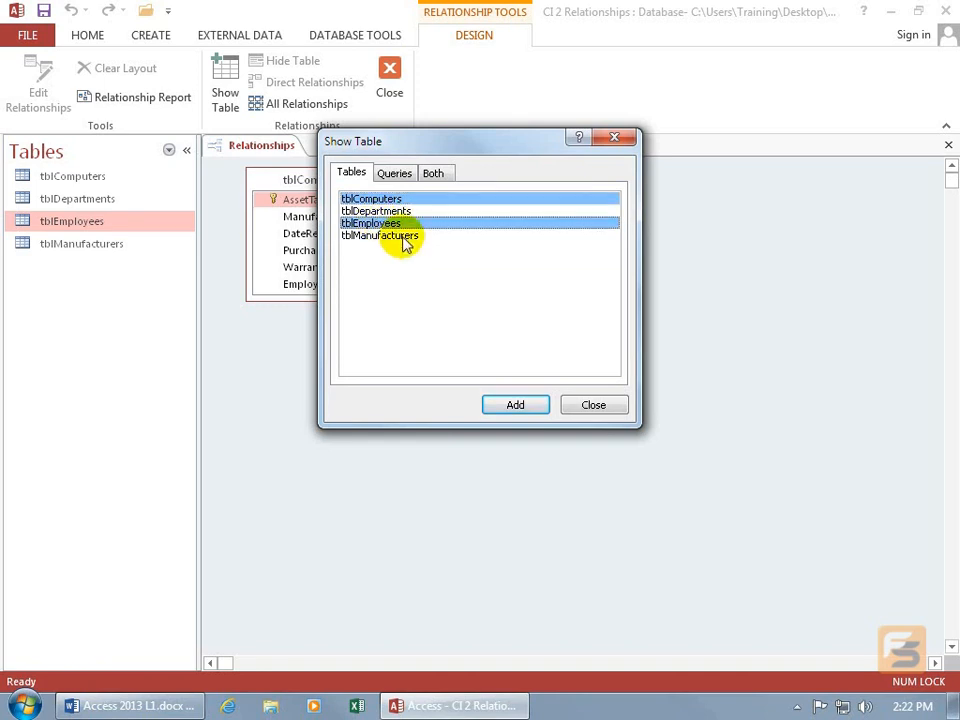
left_click(401, 235, "ctrl")
left_click(396, 211, "ctrl")
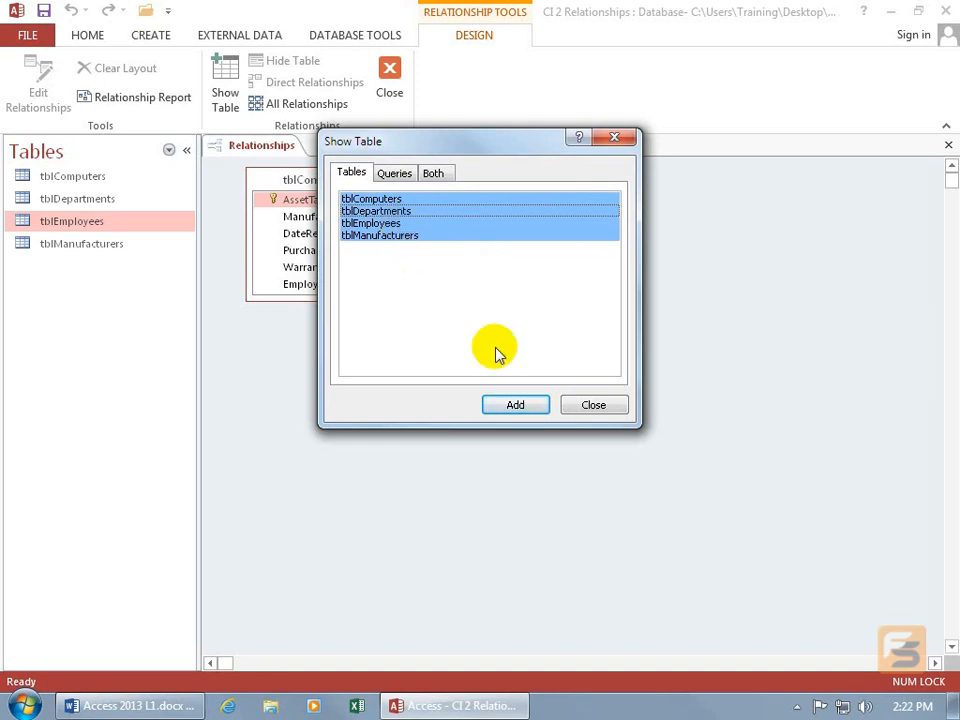
left_click(520, 412)
left_click(593, 404)
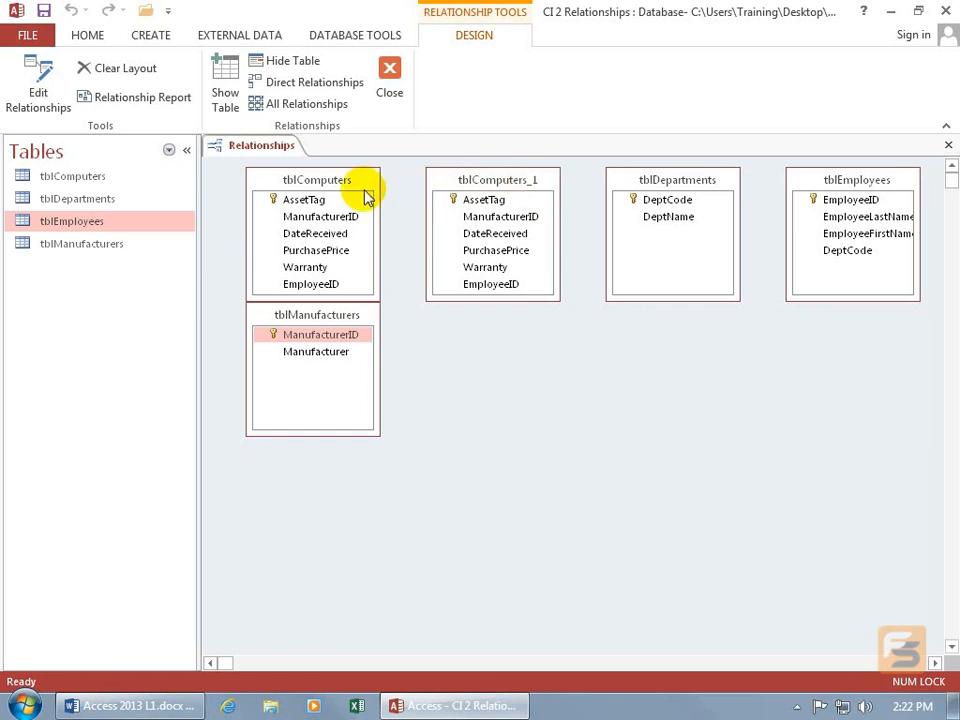
Hide the duplicate tblComputers_1 table from the relationships layout.
left_click(476, 184)
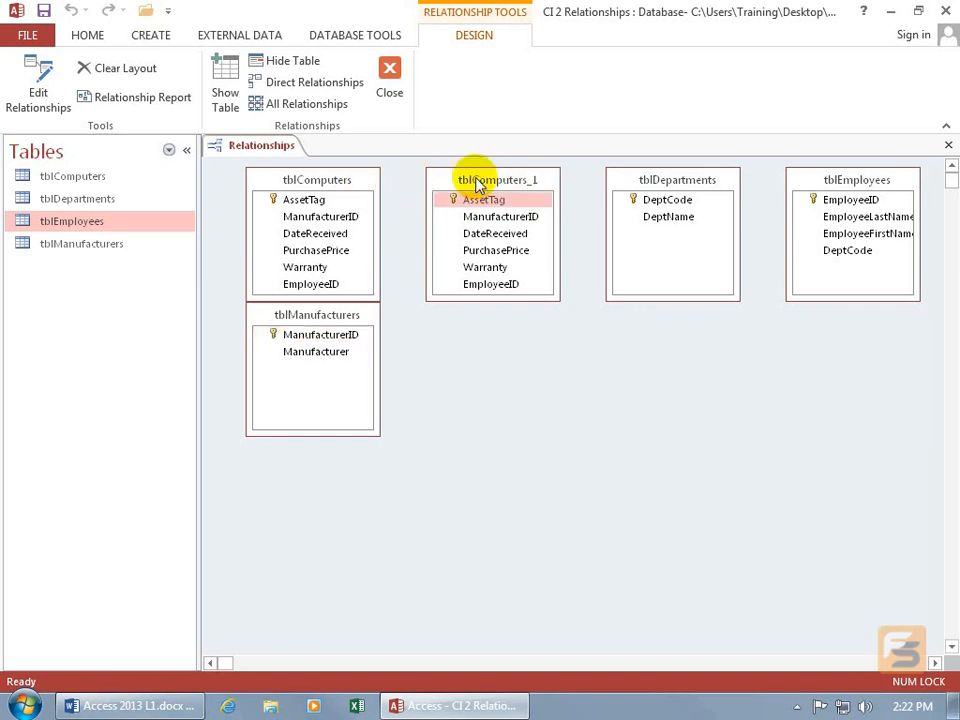
right_click(476, 182)
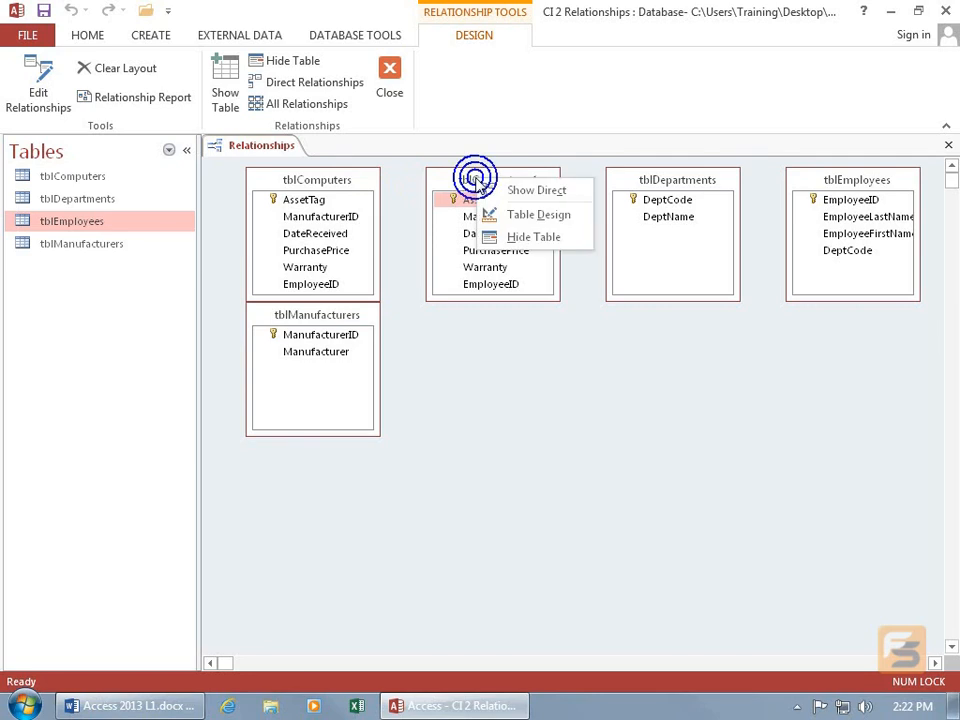
left_click(514, 240)
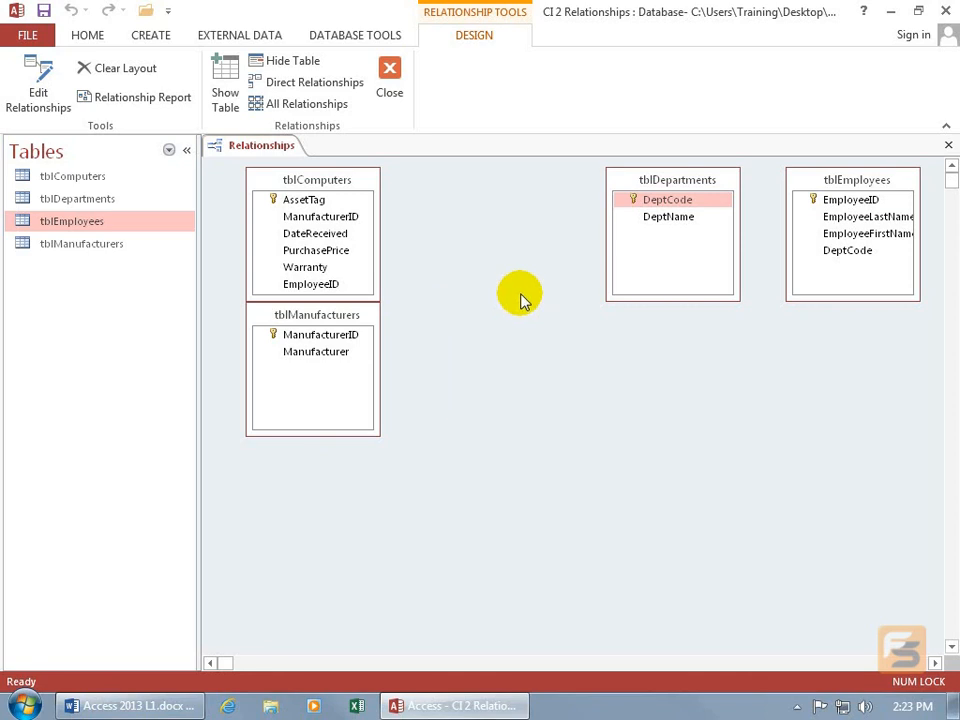
Move tblEmployees between tblComputers and tblDepartments, and move tblManufacturers lower and to the right.
left_click_drag(857, 187, 506, 215)
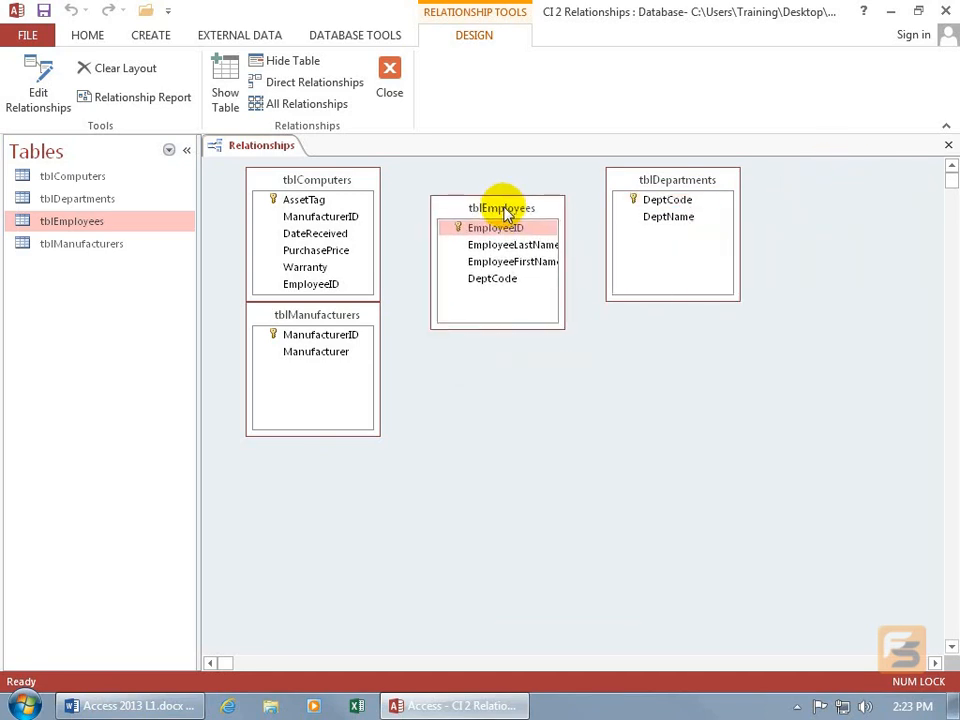
left_click_drag(294, 317, 741, 435)
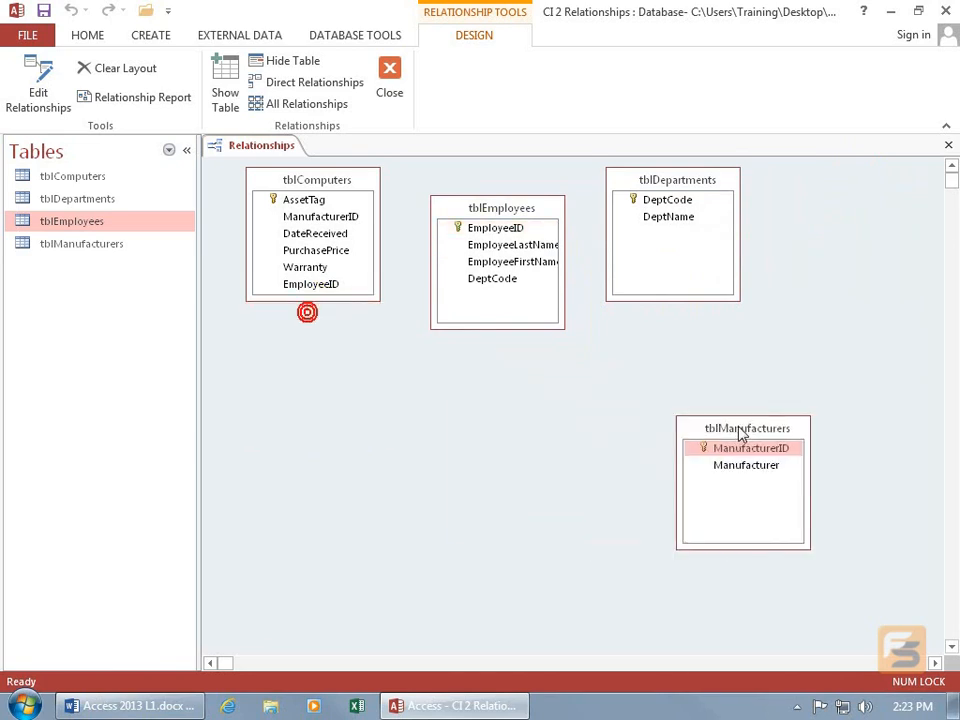
Move tblDepartments further right and lower, and move tblEmployees up beside tblComputers.
left_click_drag(664, 178, 784, 245)
left_click(503, 210)
left_click_drag(505, 213, 487, 186)
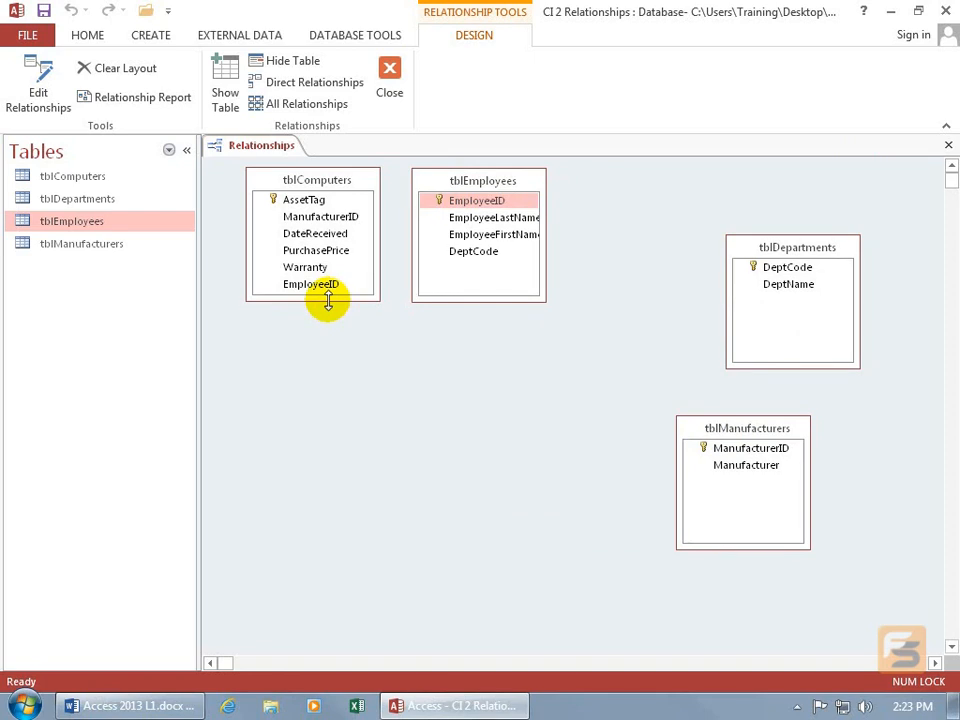
Resize the tblComputers table box so all of its fields are shown.
left_click_drag(328, 302, 315, 275)
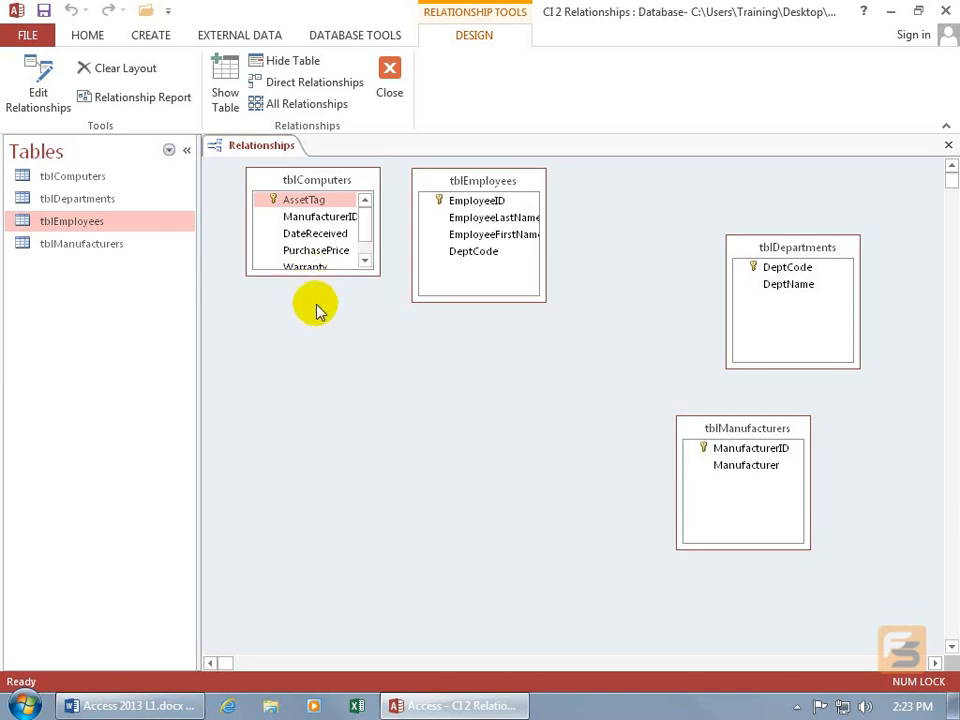
left_click(366, 260)
left_click(369, 233)
left_click_drag(322, 277, 327, 315)
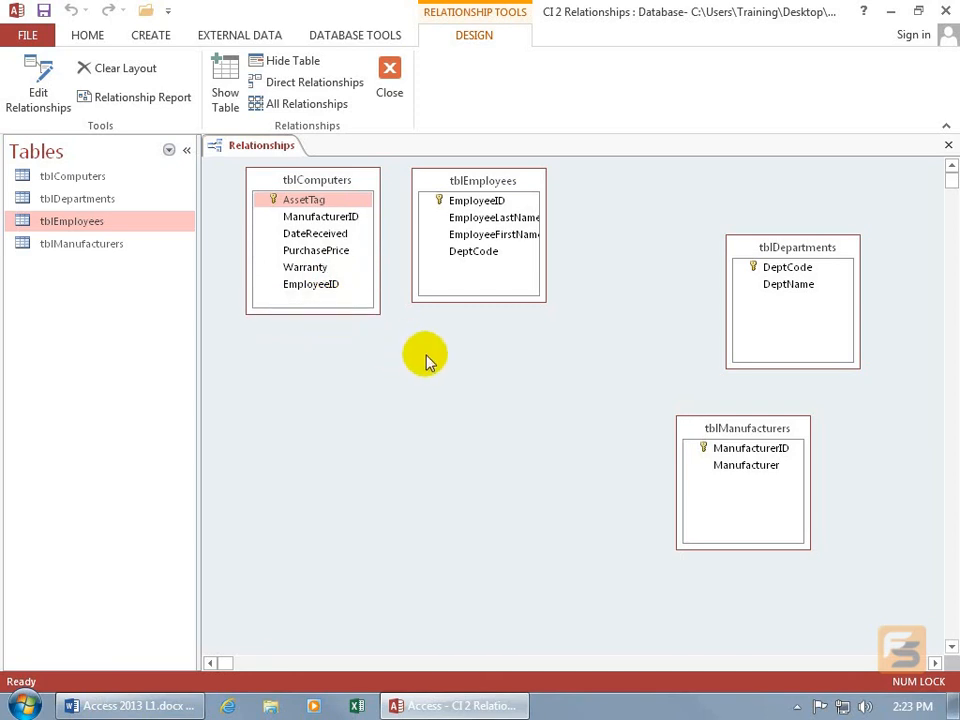
Link EmployeeID in tblComputers to EmployeeID in tblEmployees and turn on Enforce Referential Integrity for the relationship.
left_click(484, 205)
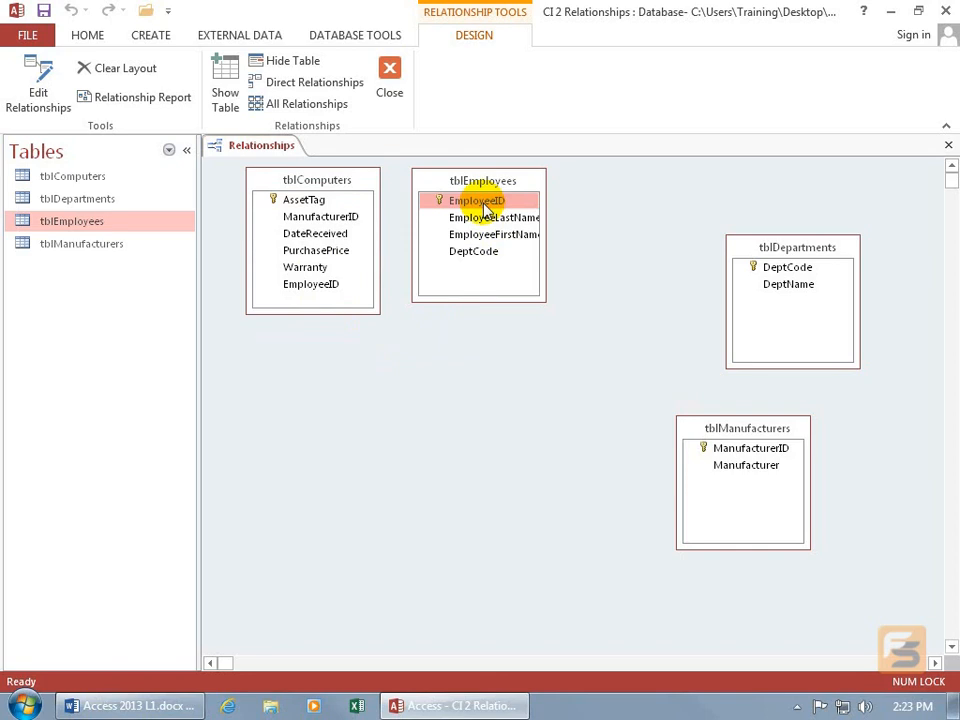
left_click(324, 288)
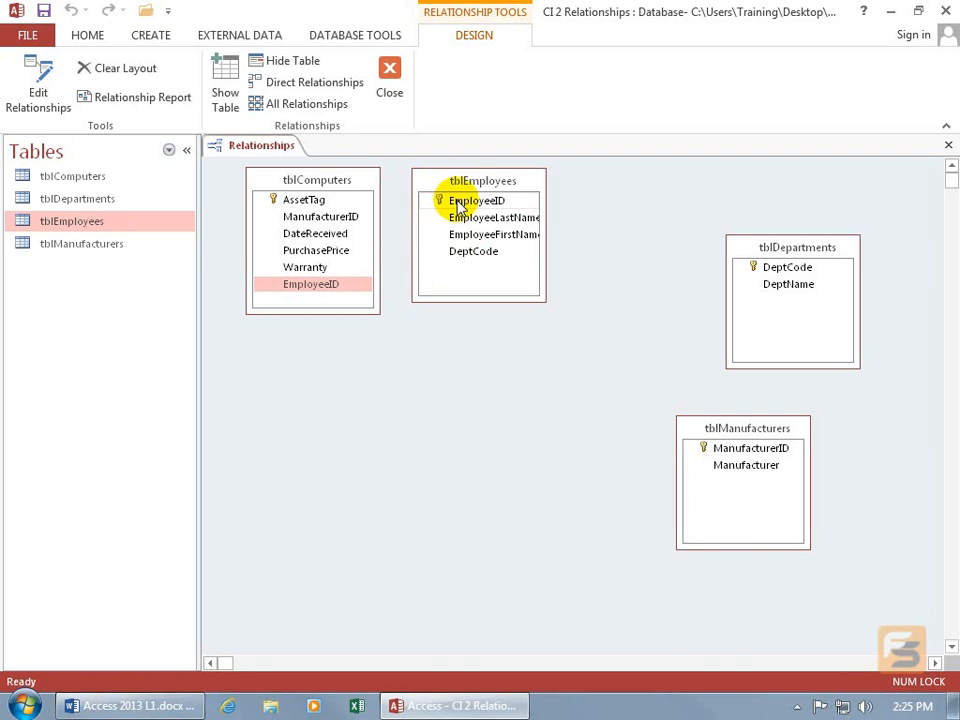
left_click_drag(458, 205, 393, 273)
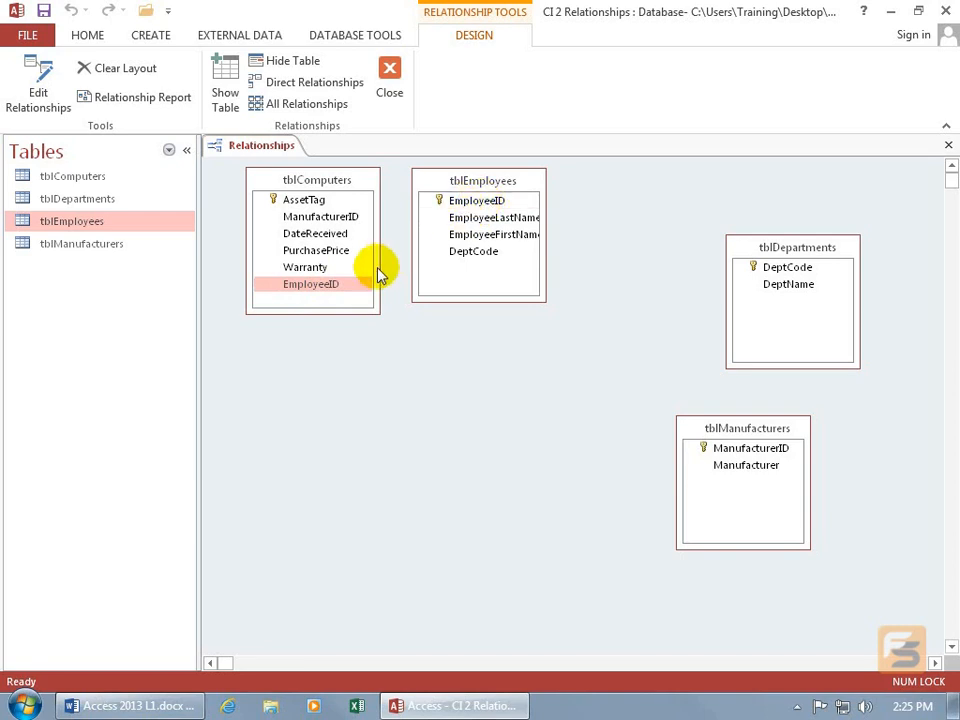
left_click_drag(333, 286, 401, 247)
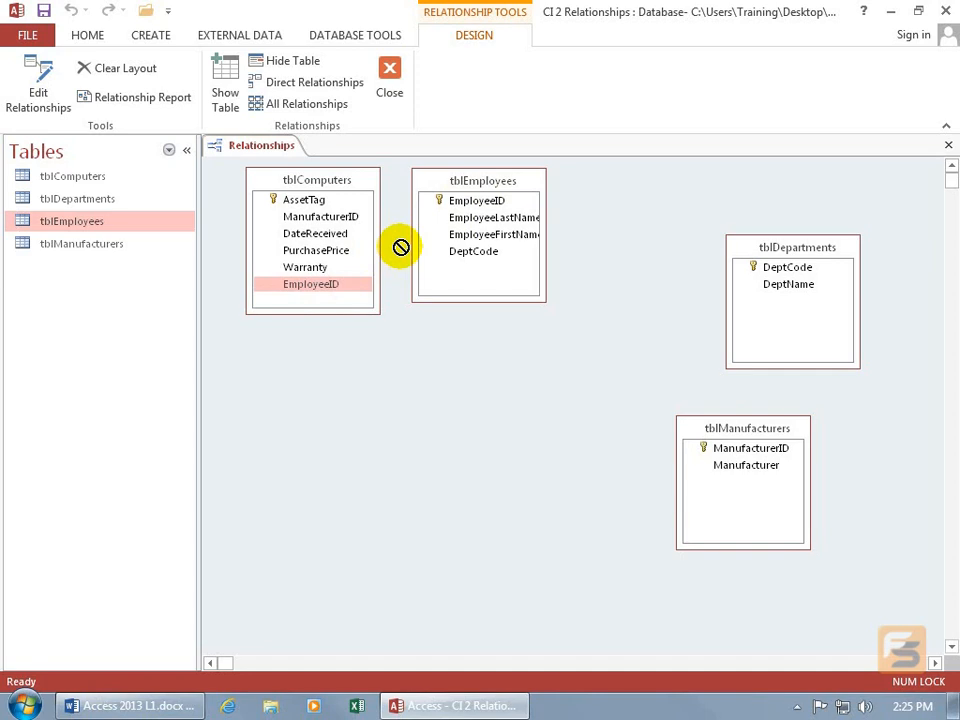
mouse_move(401, 247)
left_mouse_down()
mouse_move(394, 255)
mouse_move(401, 234)
left_mouse_up()
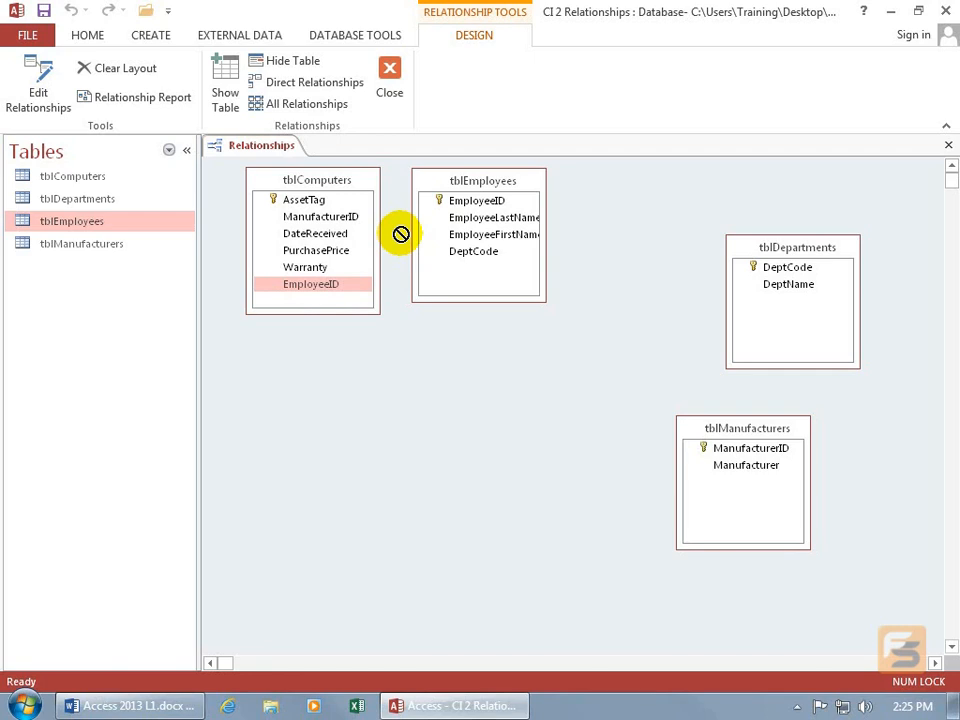
left_click_drag(401, 234, 466, 210)
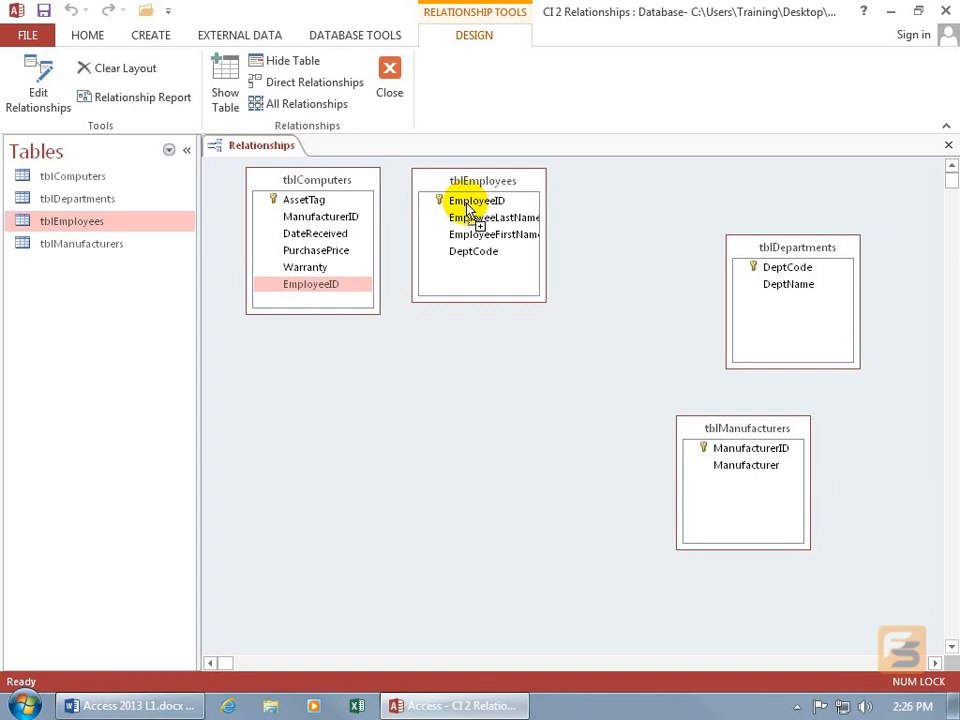
left_click_drag(466, 210, 452, 204)
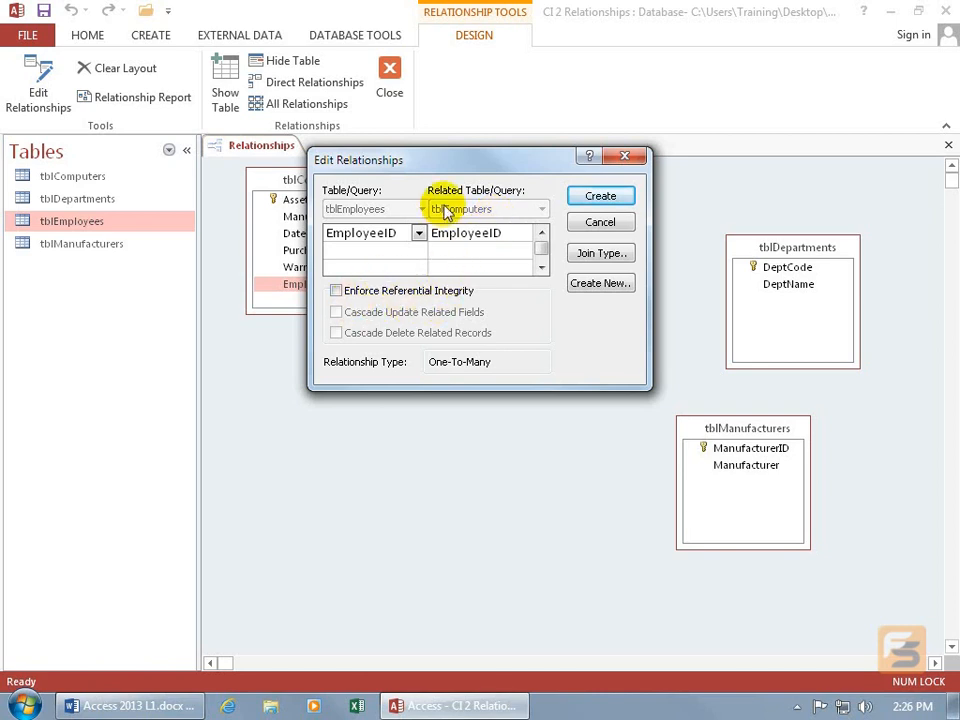
left_click_drag(436, 165, 408, 374)
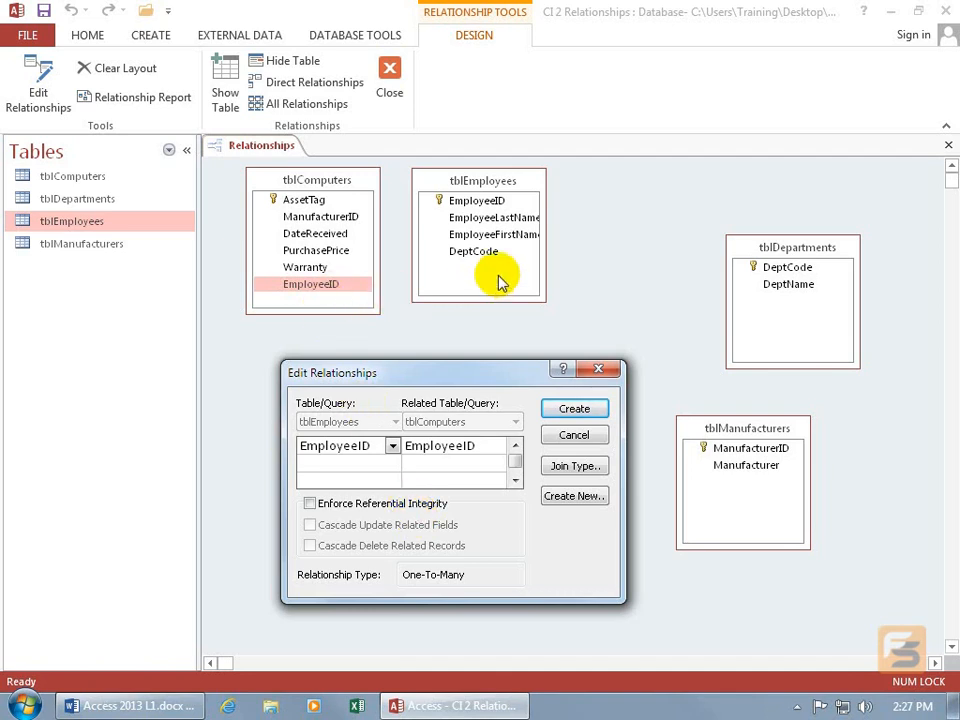
left_click(310, 503)
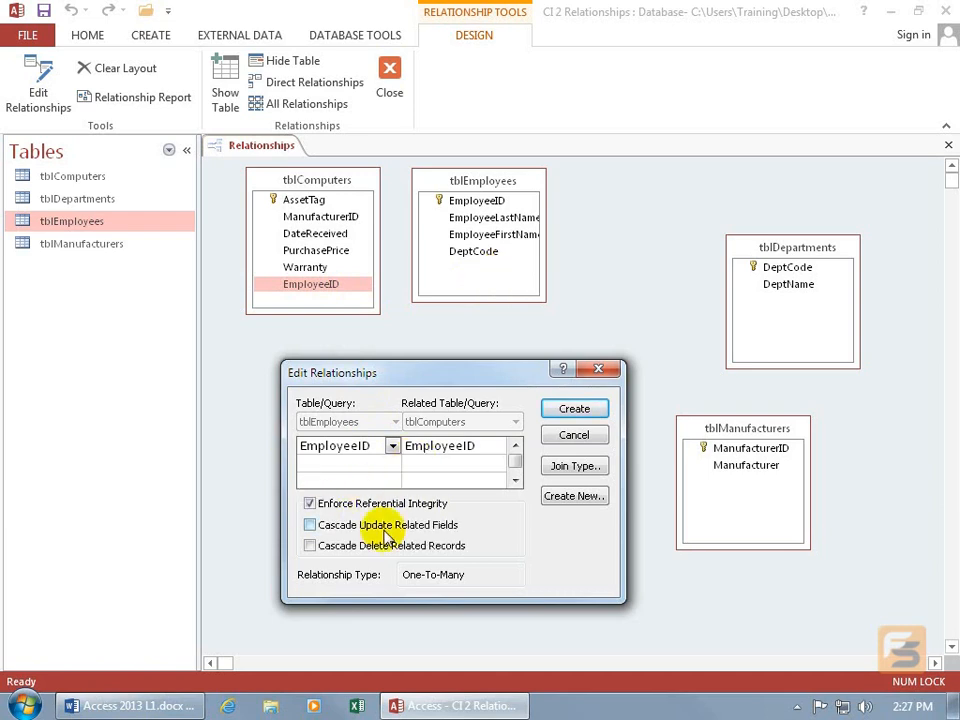